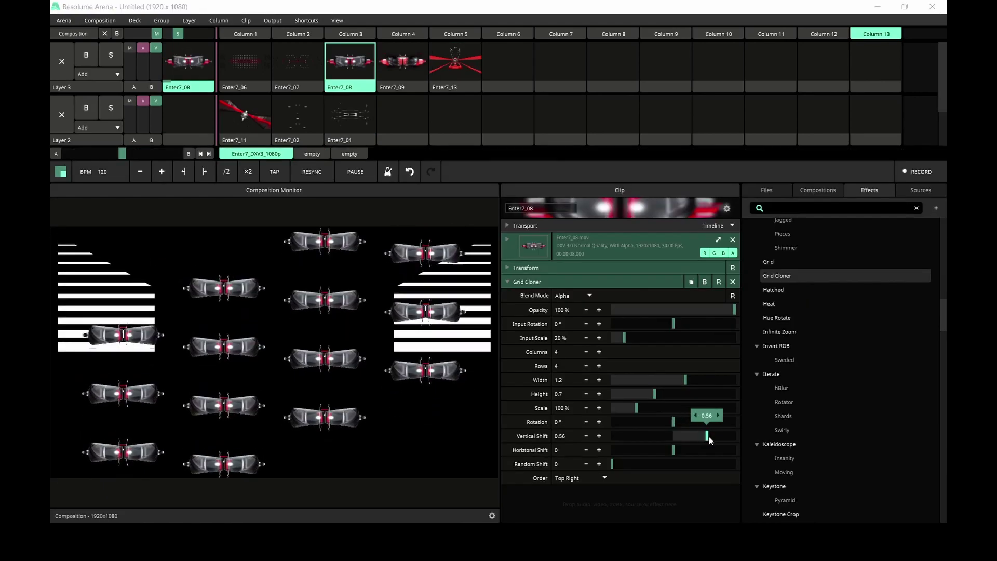
# Step: Route Screen 2 to NDI output with Alpha Output on and RGBA 8-bit bit depth
pyautogui.moveTo(708, 436); pyautogui.dragTo(637, 463)
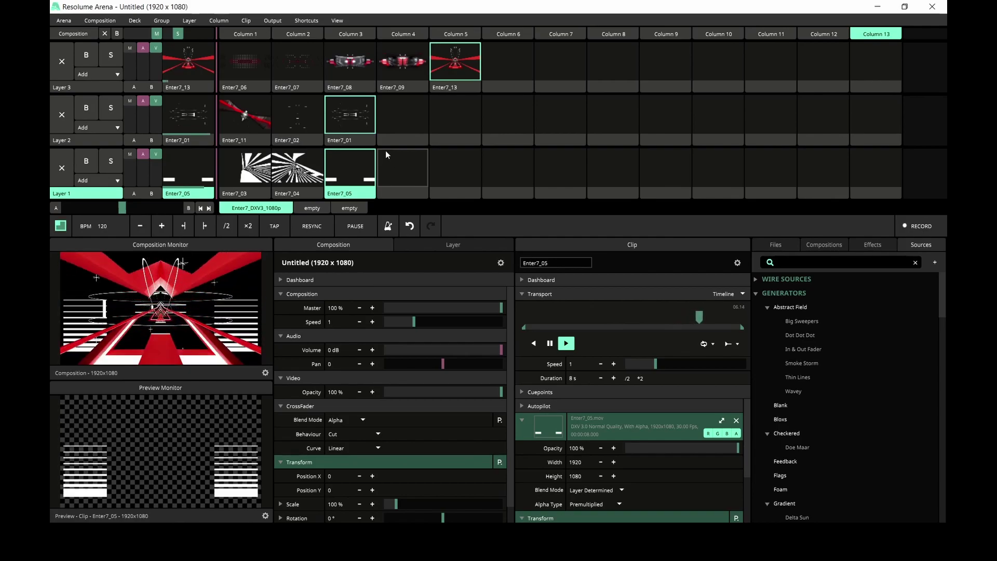
pyautogui.click(273, 21)
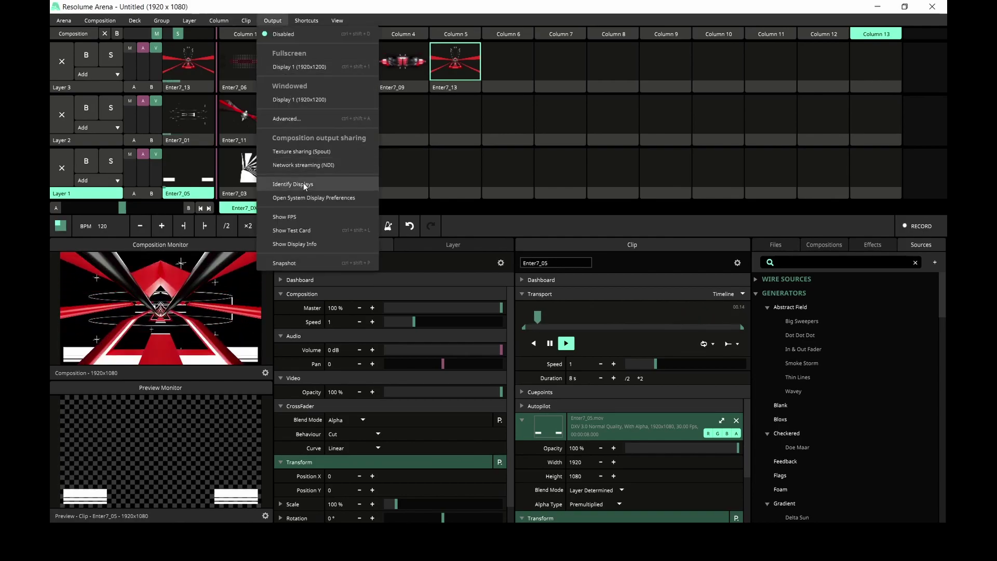
pyautogui.click(307, 119)
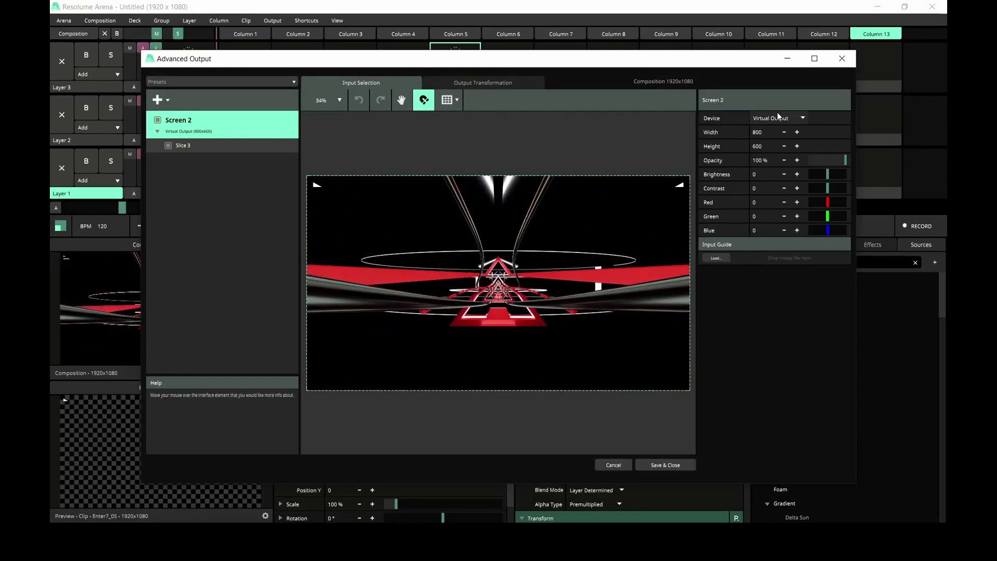
pyautogui.click(783, 118)
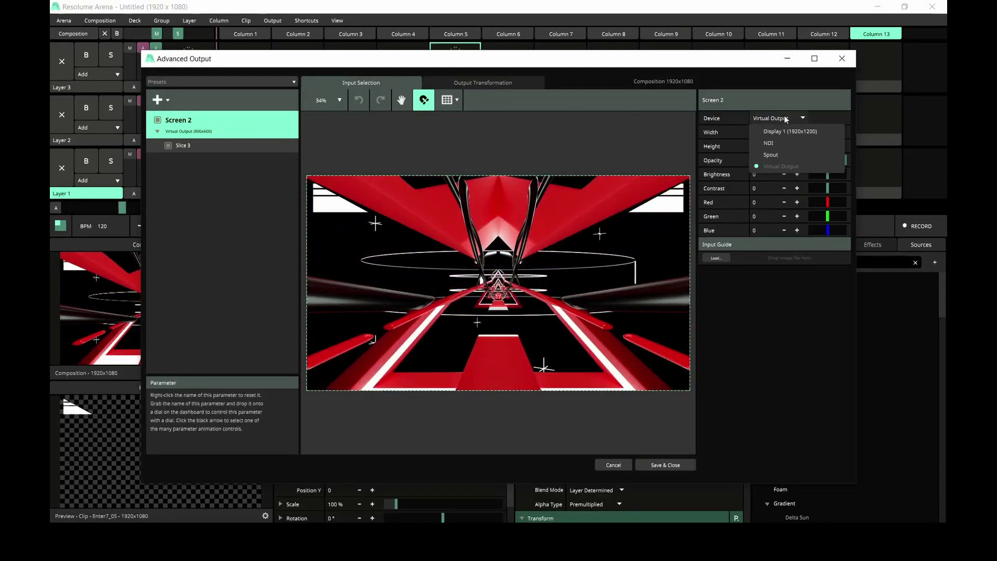
pyautogui.click(778, 142)
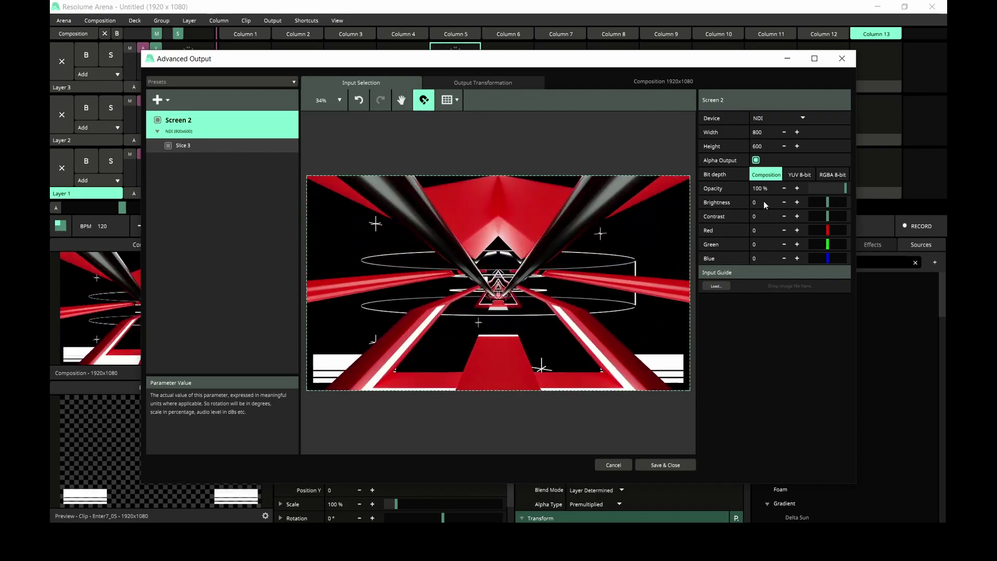
pyautogui.click(756, 160)
pyautogui.click(756, 160)
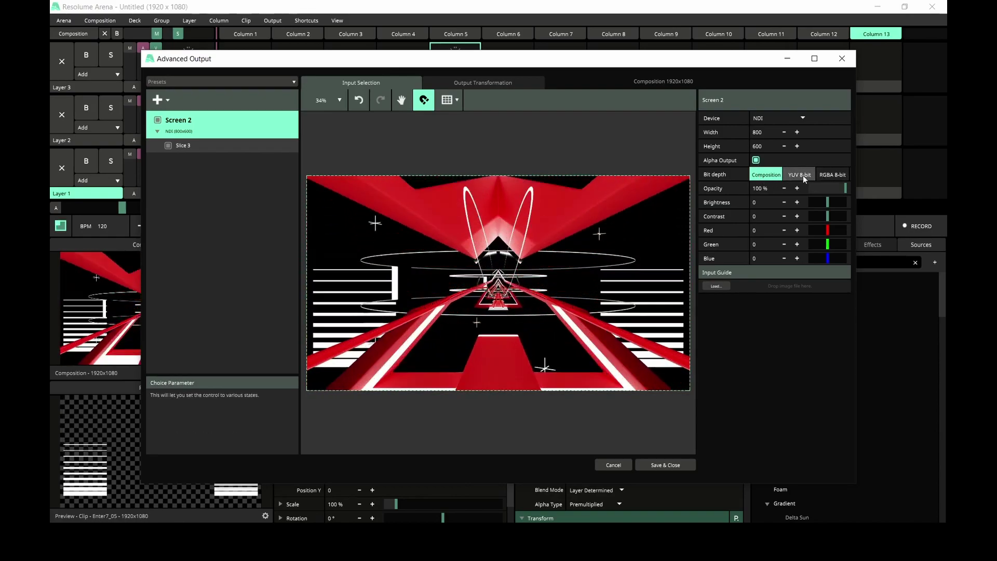
pyautogui.click(833, 175)
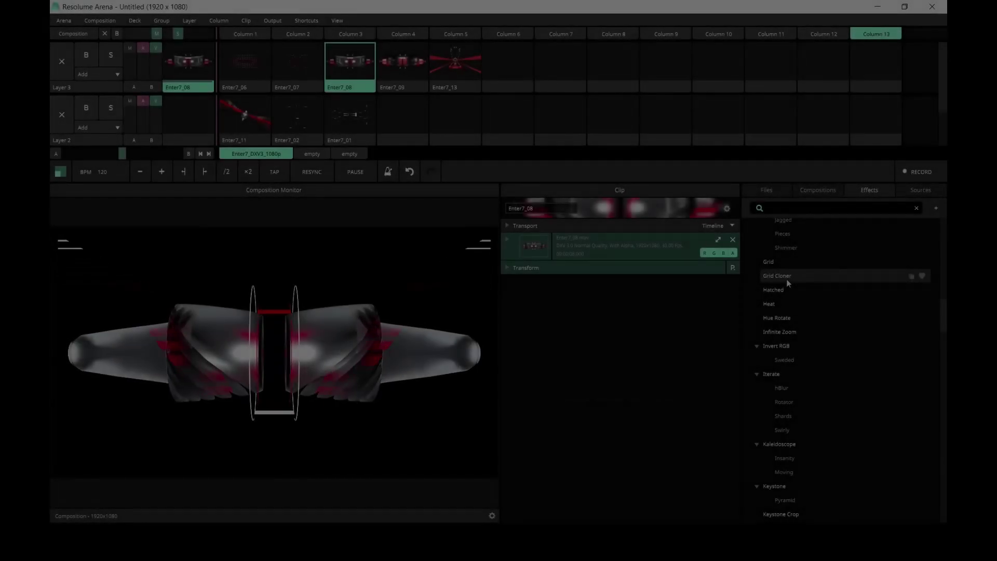
# Step: Apply Grid Cloner to clip Enter7_08 and adjust its columns, settling back on 4
pyautogui.moveTo(786, 279); pyautogui.dragTo(600, 350)
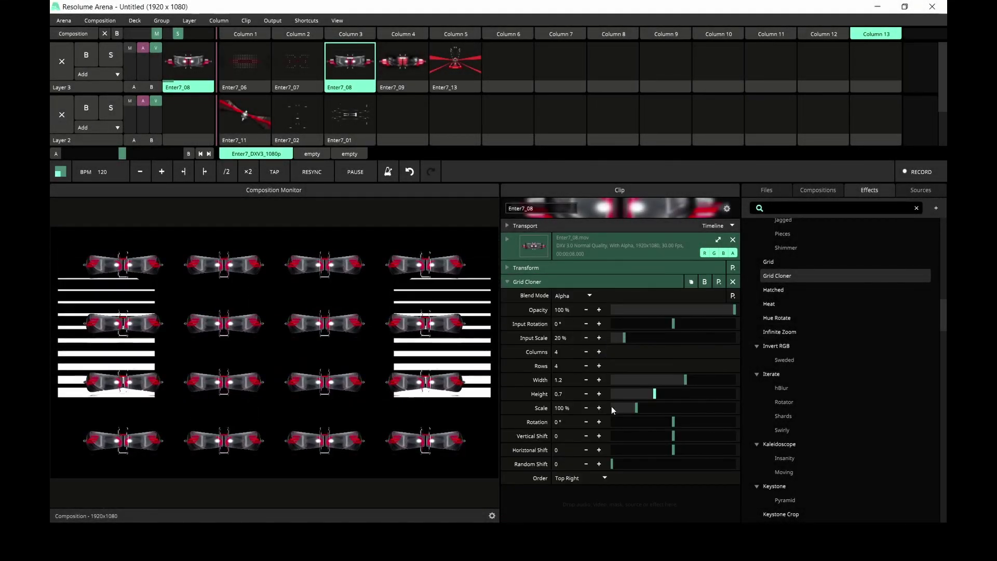
pyautogui.click(599, 352)
pyautogui.click(599, 351)
pyautogui.click(599, 351)
pyautogui.click(599, 351)
pyautogui.click(599, 351)
pyautogui.click(586, 352)
pyautogui.click(586, 351)
pyautogui.click(585, 352)
pyautogui.click(586, 352)
pyautogui.click(586, 352)
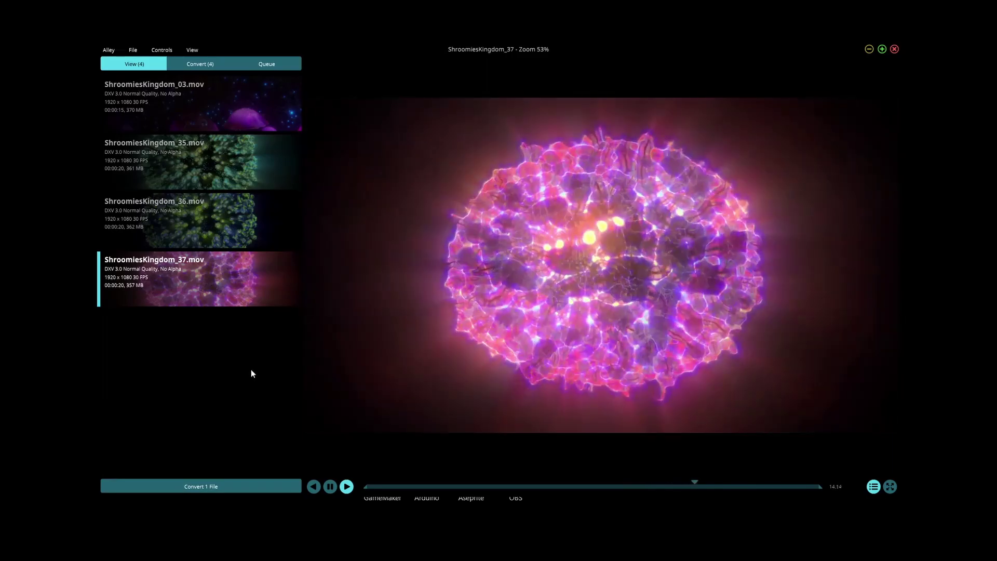
# Step: Preview ShroomiesKingdom_36 and _35, then queue ShroomiesKingdom_35.mov for DXV 3 conversion
pyautogui.click(217, 229)
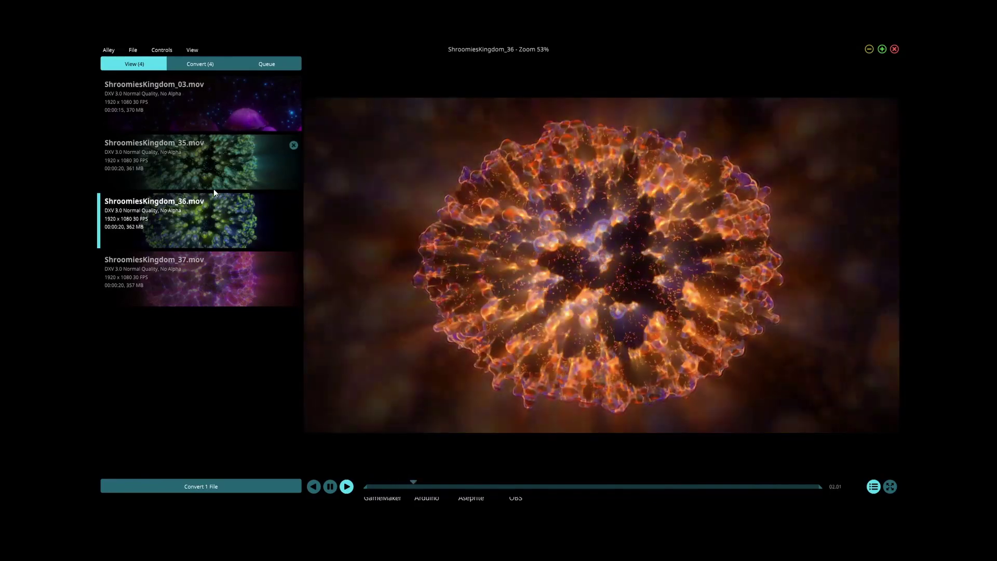
pyautogui.click(217, 184)
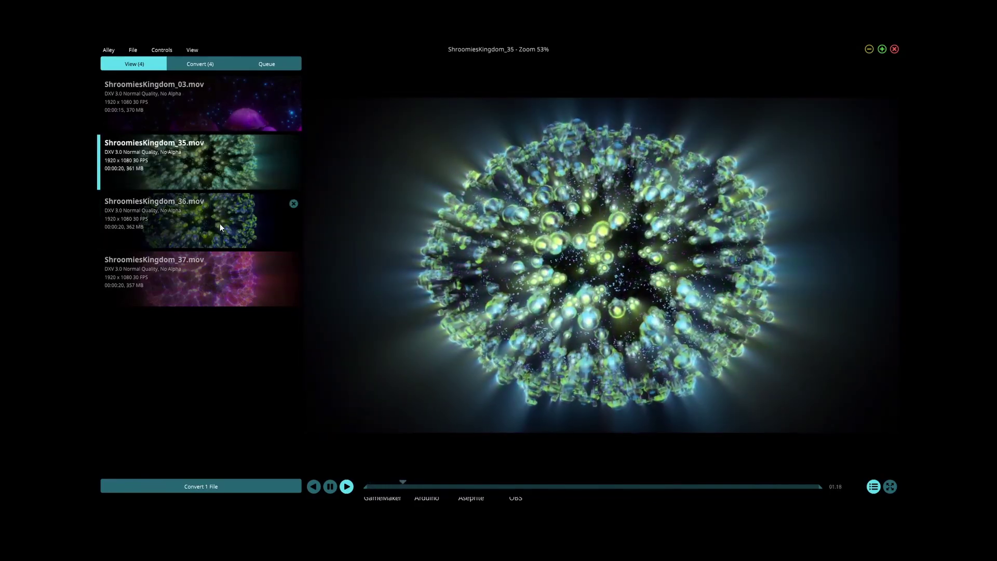
pyautogui.click(217, 485)
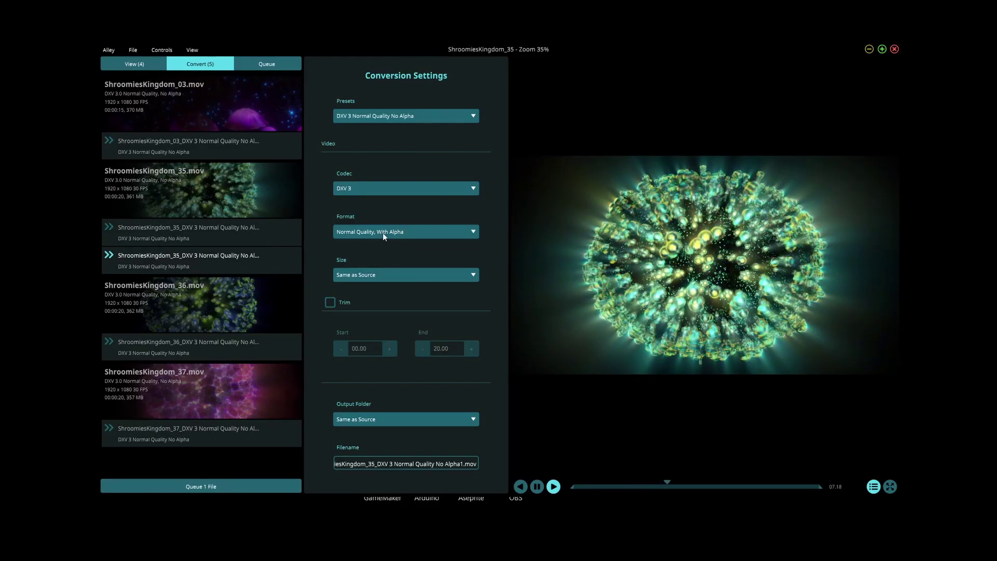
pyautogui.click(196, 50)
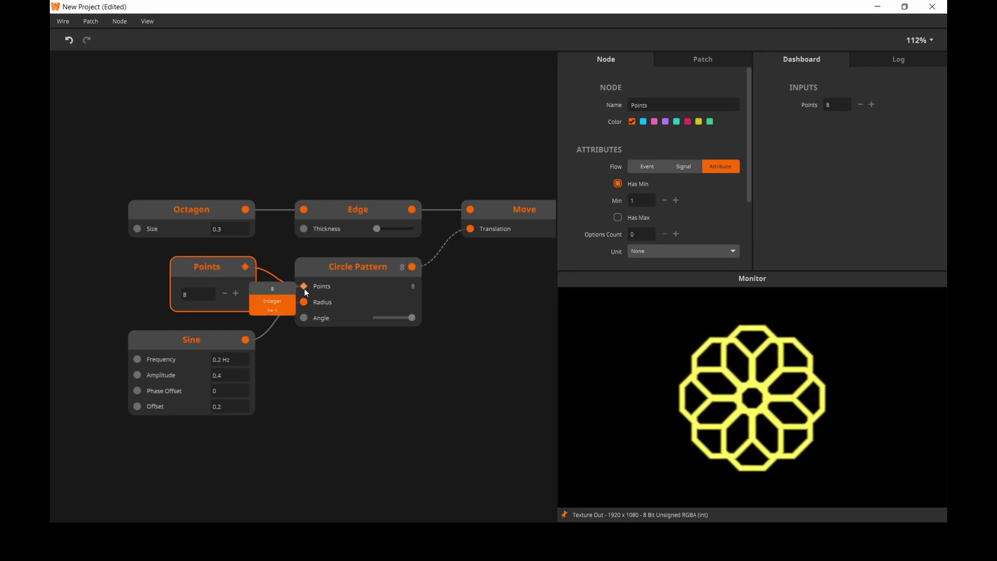
# Step: Inspect the Circle Pattern and Points nodes, then enter 4 as the Points value
pyautogui.click(333, 276)
pyautogui.scroll(-1, 659, 231)
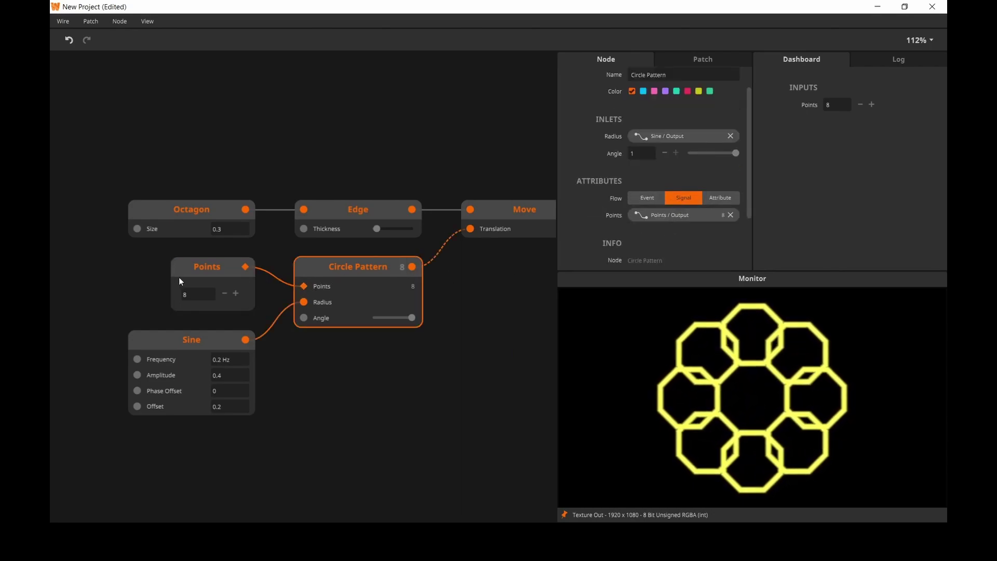
pyautogui.click(200, 271)
pyautogui.click(235, 294)
pyautogui.click(236, 294)
pyautogui.click(236, 293)
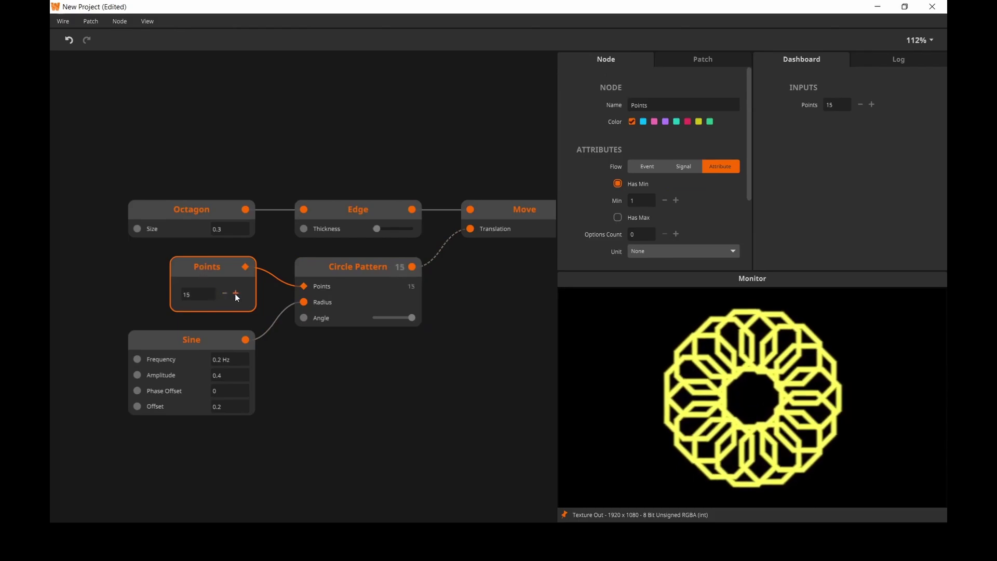
pyautogui.doubleClick(202, 295)
pyautogui.write('4')
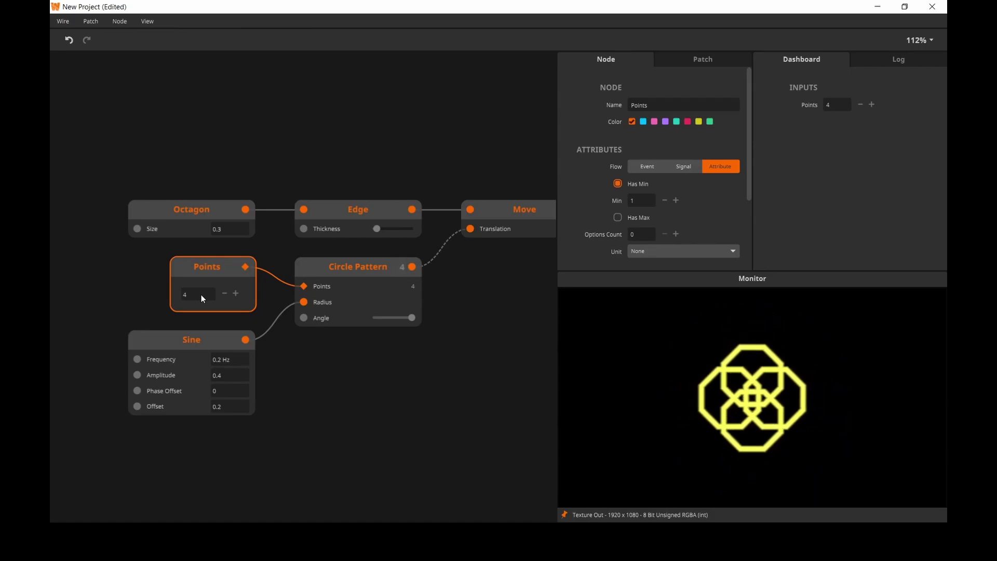
pyautogui.write('12')
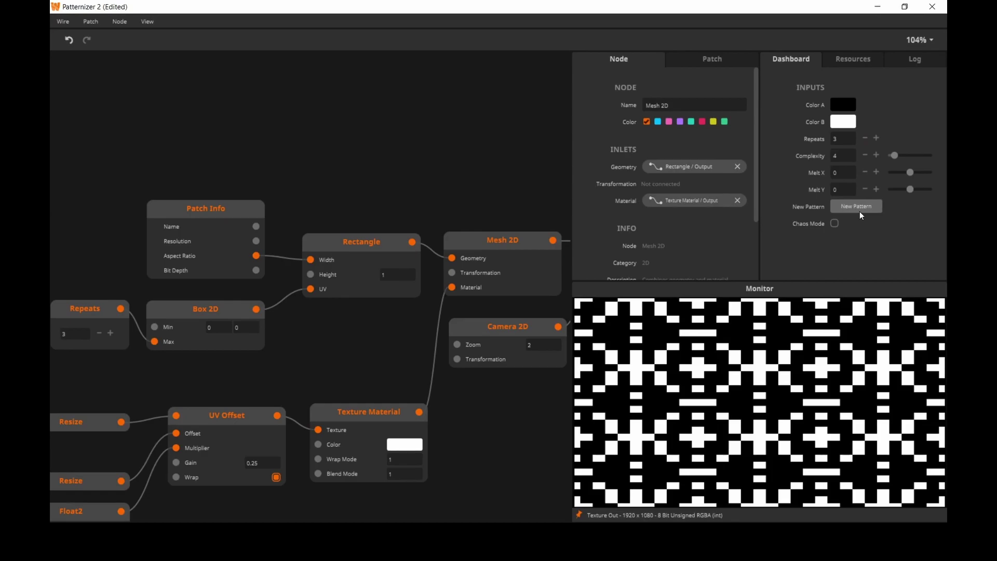
# Step: Increase Patternizer 2's Repeats to 16 and generate new random patterns with New Pattern
pyautogui.click(860, 212)
pyautogui.click(878, 139)
pyautogui.doubleClick(877, 139)
pyautogui.click(877, 138)
pyautogui.doubleClick(878, 139)
pyautogui.doubleClick(878, 139)
pyautogui.doubleClick(878, 138)
pyautogui.doubleClick(877, 139)
pyautogui.click(878, 139)
pyautogui.click(858, 208)
pyautogui.click(858, 208)
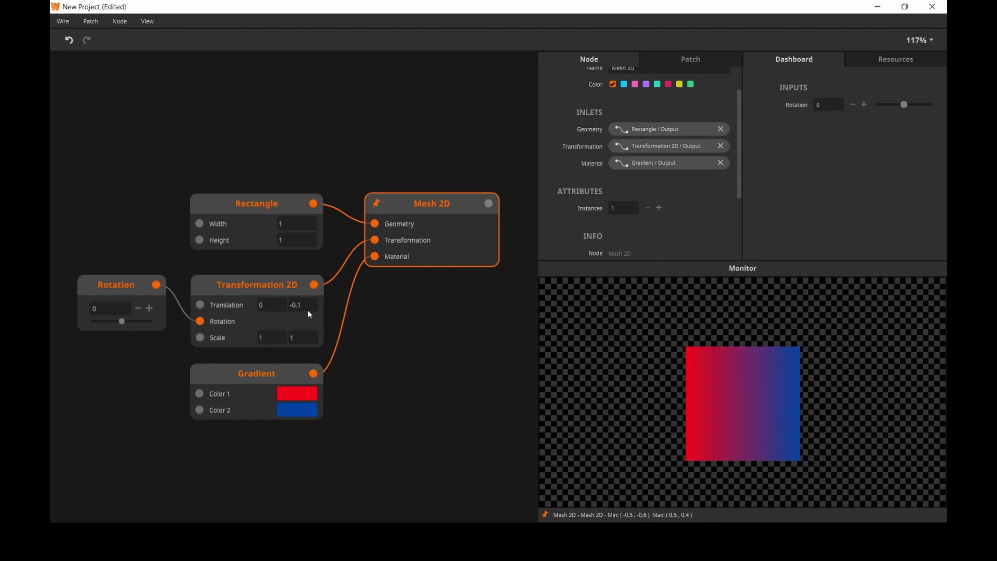
# Step: Nudge the gradient square upward and set its Rotation to about -0.247 so colours run top to bottom
pyautogui.moveTo(309, 325)
pyautogui.mouseDown()
pyautogui.moveTo(310, 336)
pyautogui.moveTo(311, 254)
pyautogui.moveTo(315, 375)
pyautogui.moveTo(320, 319)
pyautogui.mouseUp()
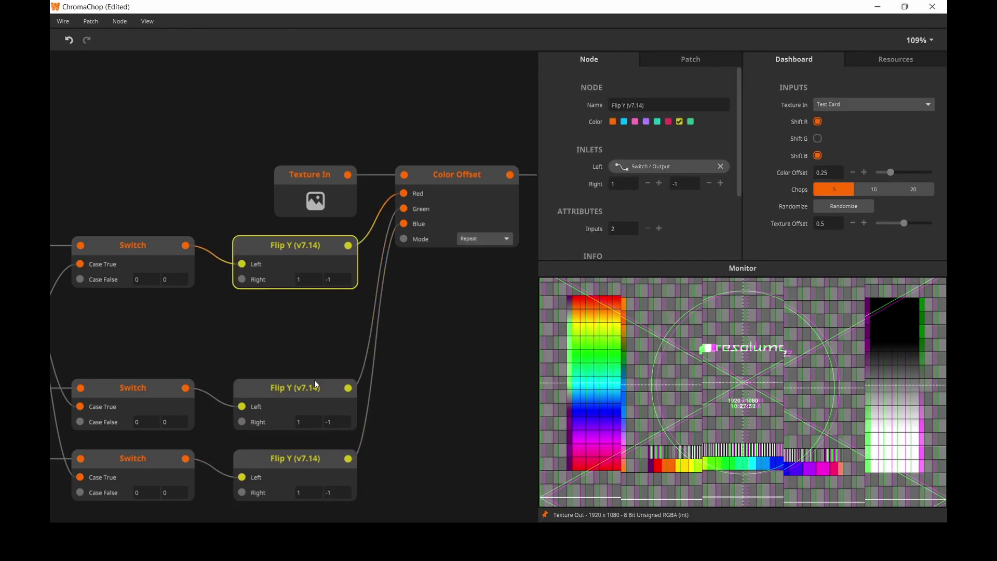
pyautogui.click(309, 460)
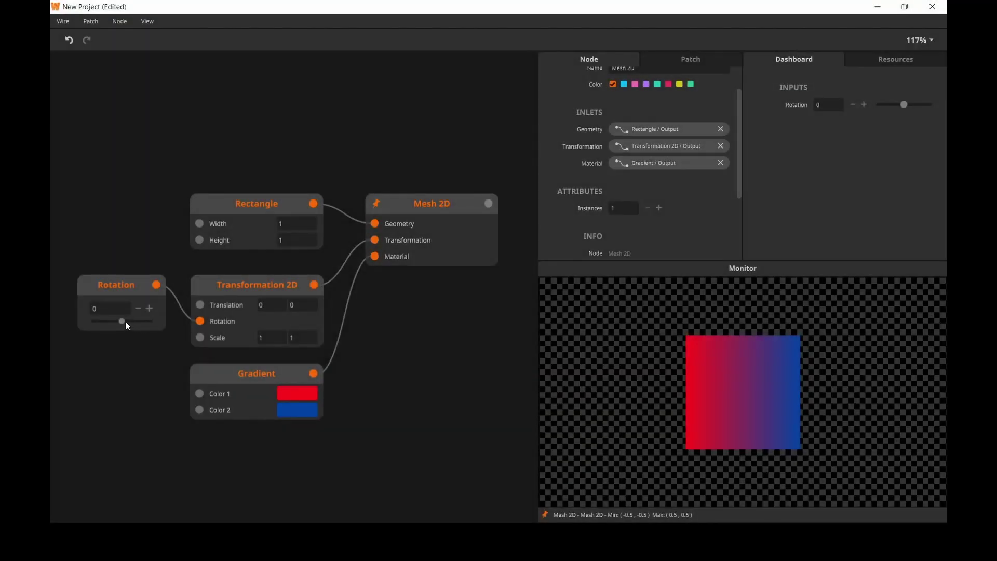
pyautogui.moveTo(126, 322)
pyautogui.mouseDown()
pyautogui.moveTo(136, 323)
pyautogui.moveTo(106, 328)
pyautogui.moveTo(114, 328)
pyautogui.mouseUp()
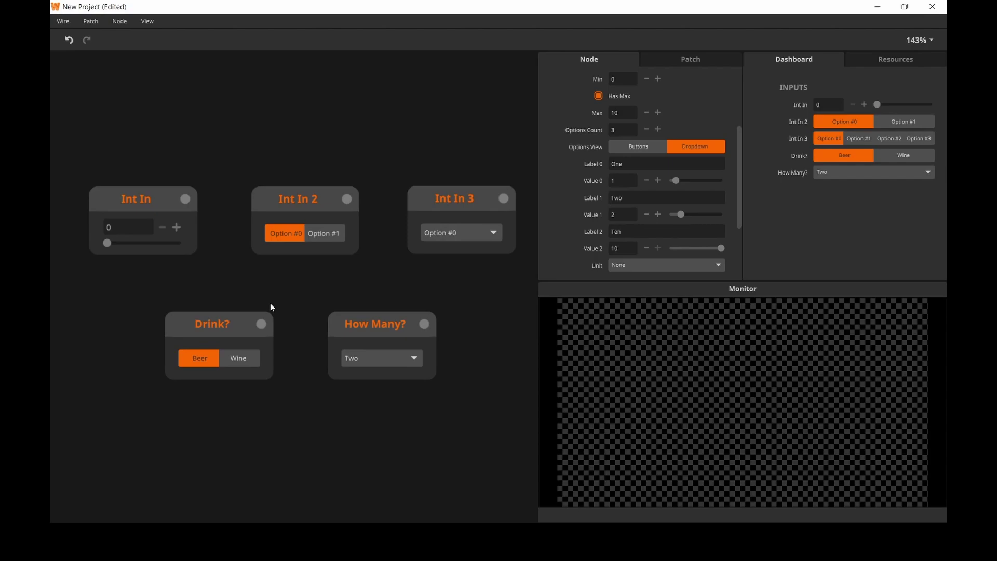
# Step: Inspect Int In and Int In 2, switching Int In 2 to Option #1 and back to Option #0
pyautogui.click(124, 227)
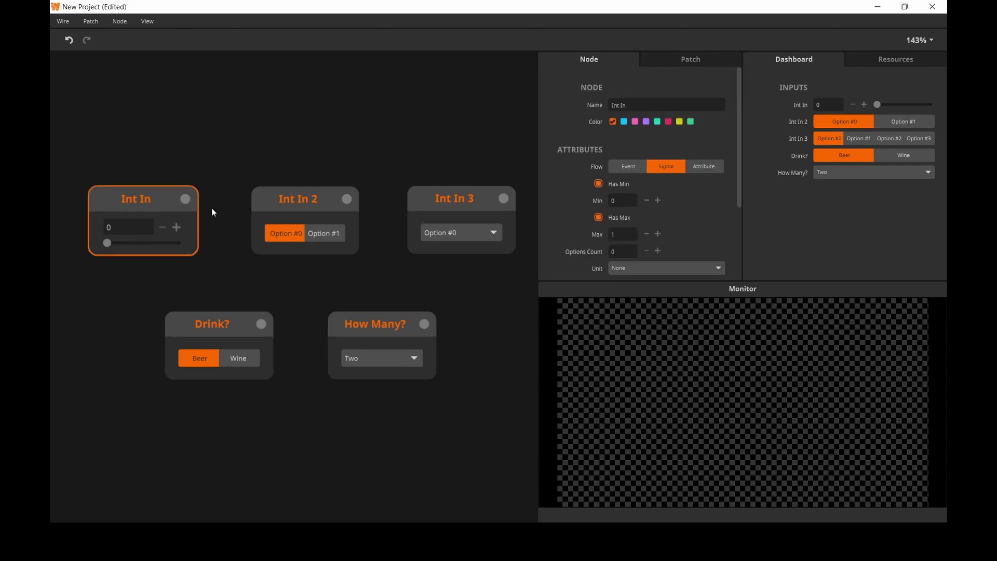
pyautogui.click(298, 209)
pyautogui.click(155, 212)
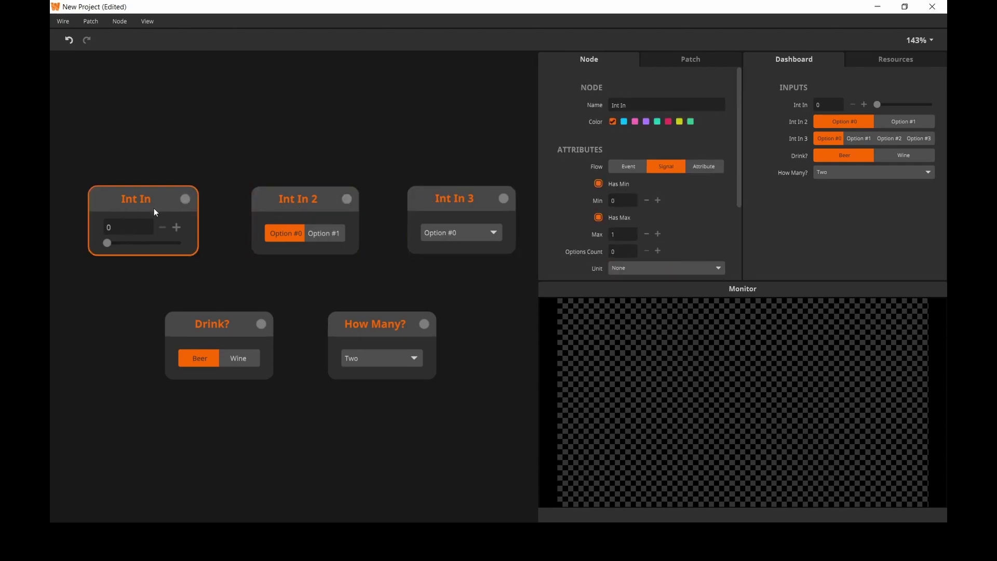
pyautogui.click(301, 212)
pyautogui.scroll(-5, 692, 209)
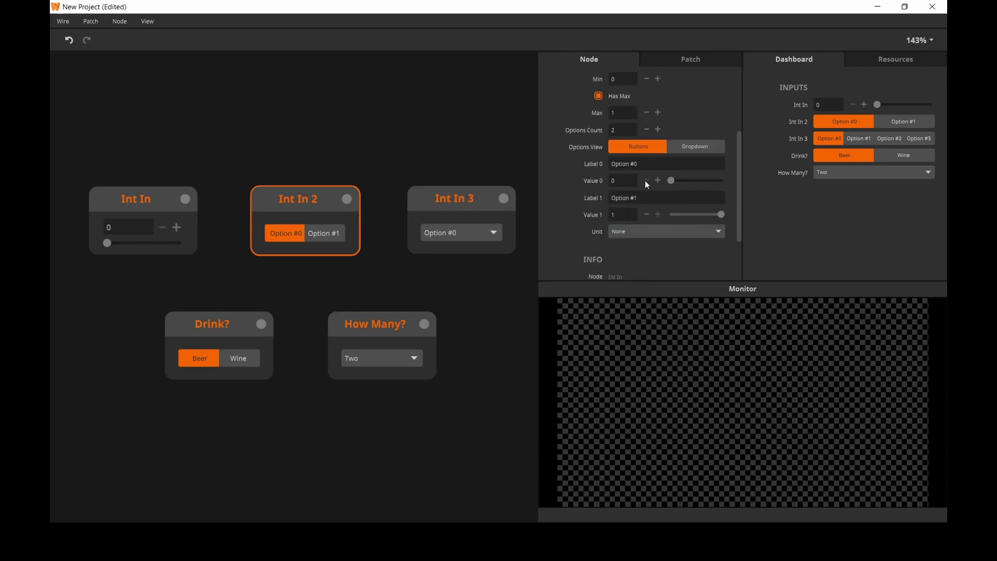
pyautogui.click(332, 235)
pyautogui.click(292, 235)
# Step: List Int In 3's four options, then display the How Many? choices One, Two and Ten
pyautogui.click(476, 217)
pyautogui.click(476, 235)
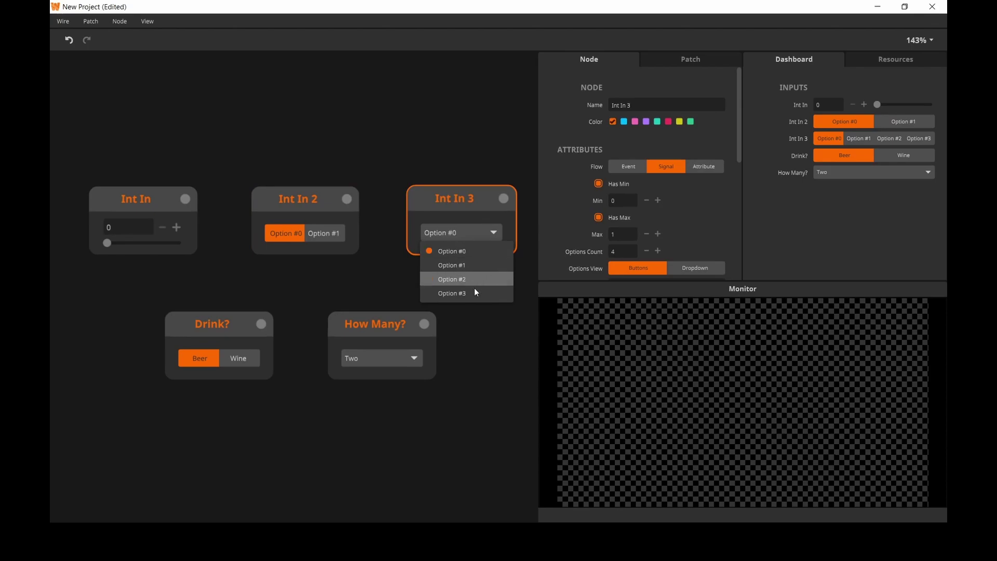
pyautogui.click(470, 215)
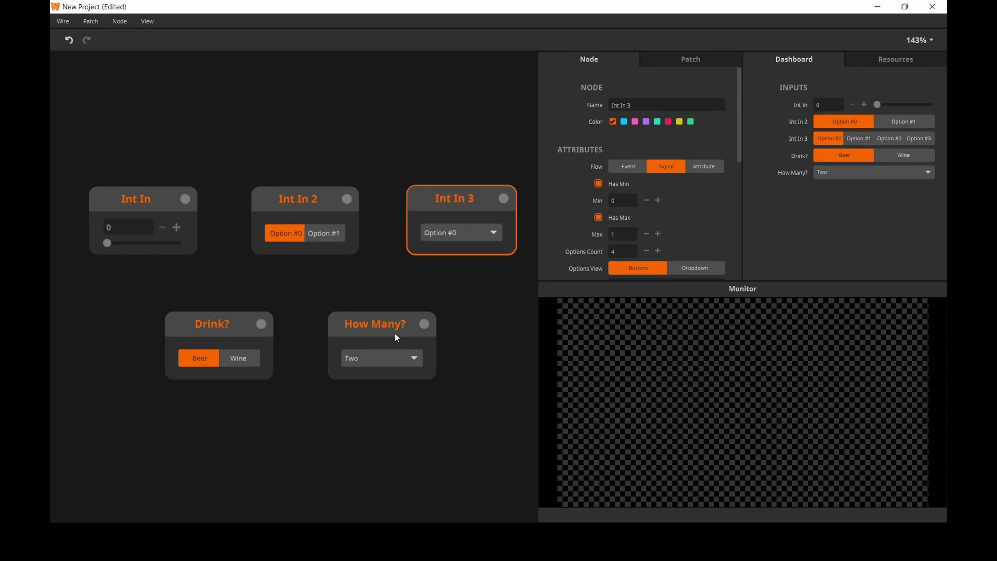
pyautogui.click(399, 332)
pyautogui.scroll(-5, 646, 244)
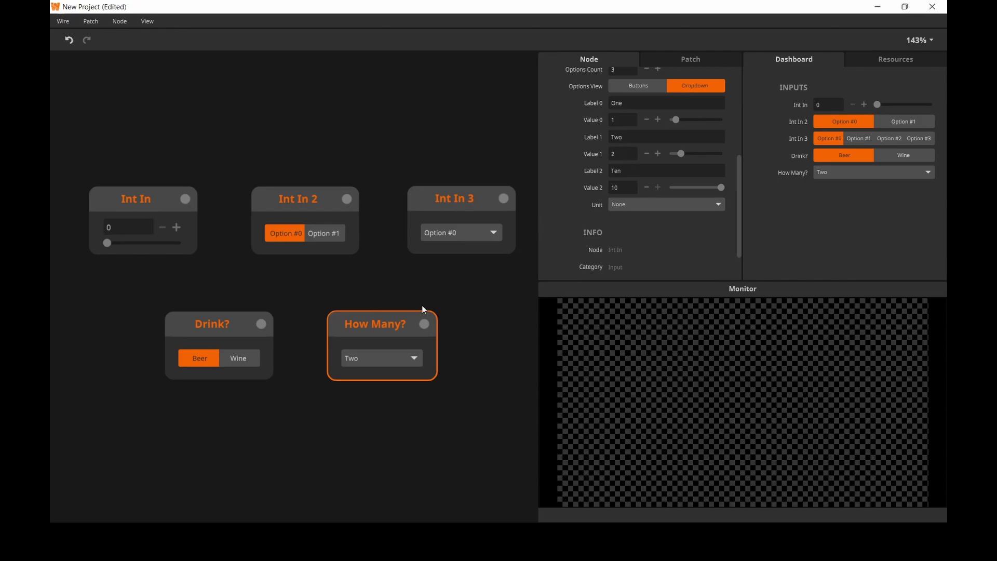
pyautogui.click(410, 358)
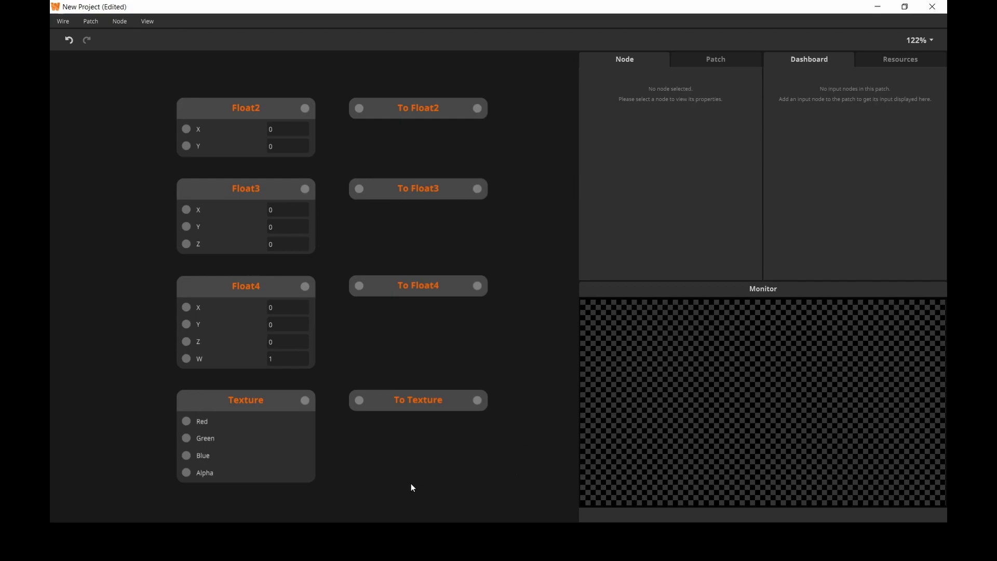
# Step: Inspect the Float2, Float3, Float4, Texture and To Float nodes and their inlets
pyautogui.click(222, 105)
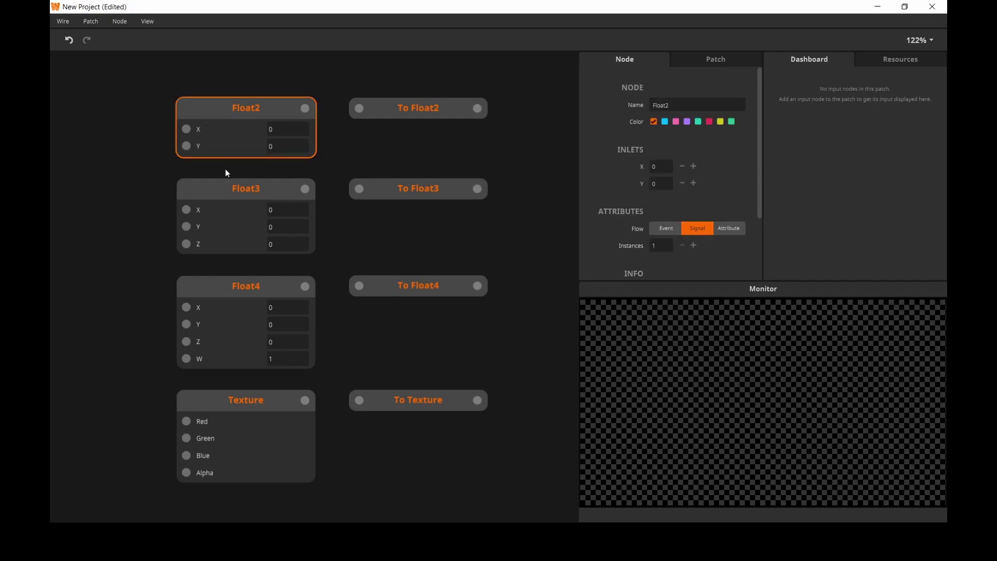
pyautogui.click(229, 229)
pyautogui.click(441, 112)
pyautogui.click(430, 189)
pyautogui.click(555, 256)
pyautogui.click(220, 122)
pyautogui.click(236, 208)
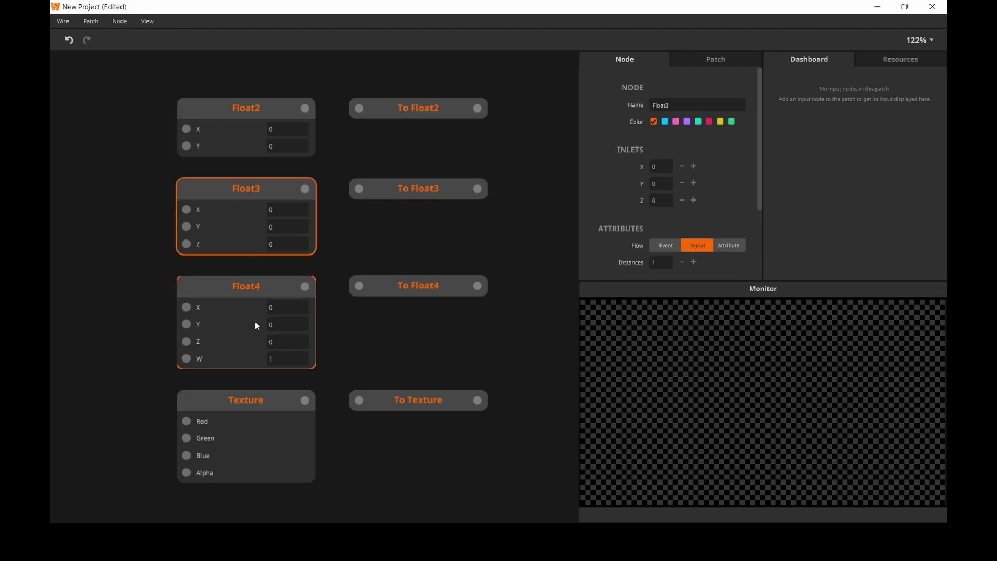
pyautogui.click(254, 322)
pyautogui.click(311, 406)
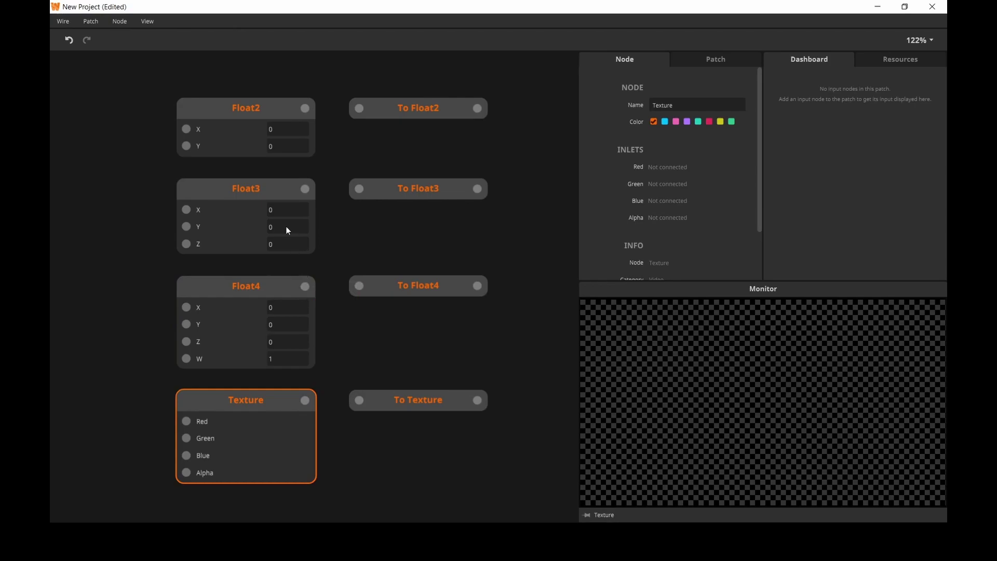
# Step: Wire Float3's output into Float4's X/Y/Z inlet, move Float3 left, and inspect the To nodes
pyautogui.moveTo(309, 195); pyautogui.dragTo(188, 320)
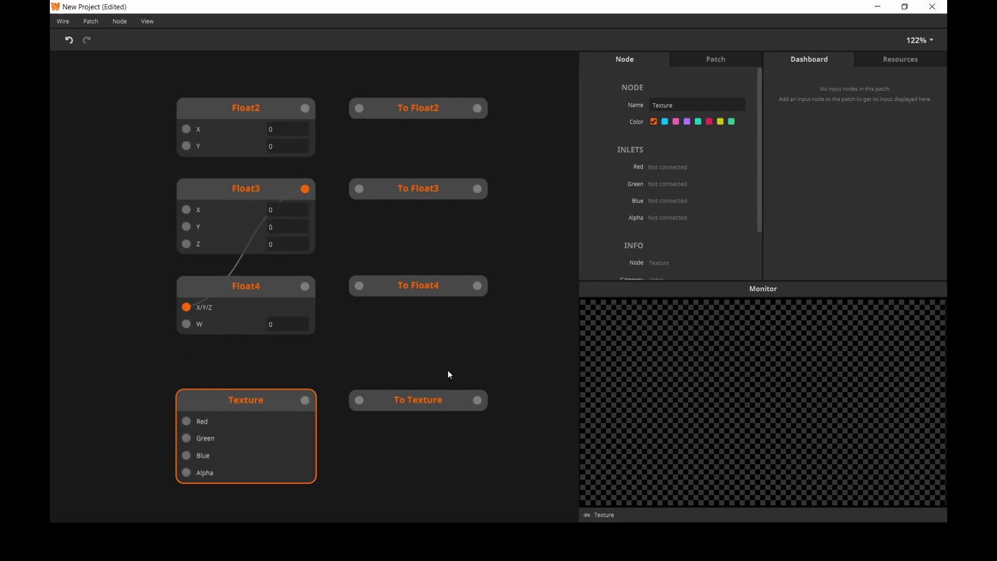
pyautogui.moveTo(241, 204); pyautogui.dragTo(79, 294)
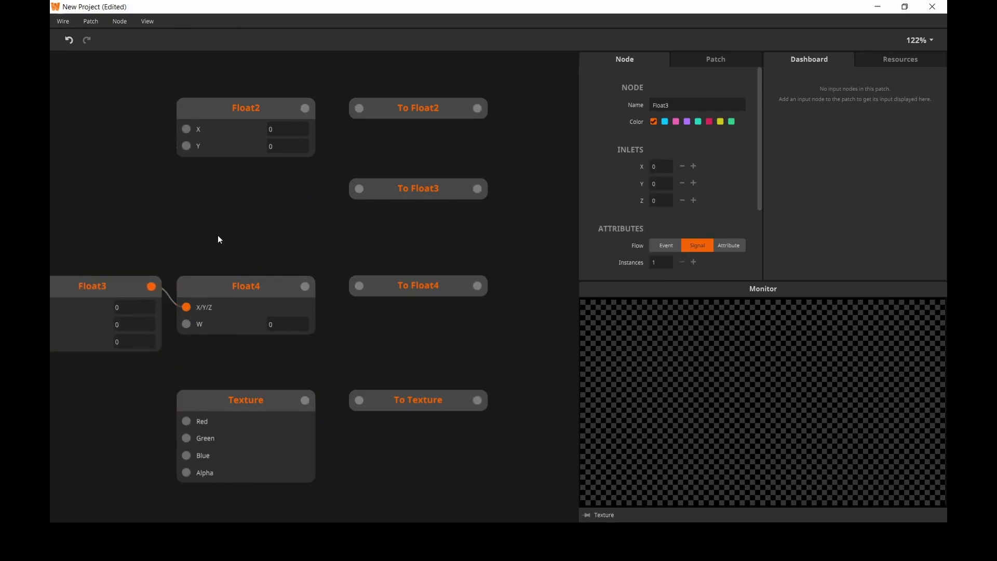
pyautogui.click(397, 110)
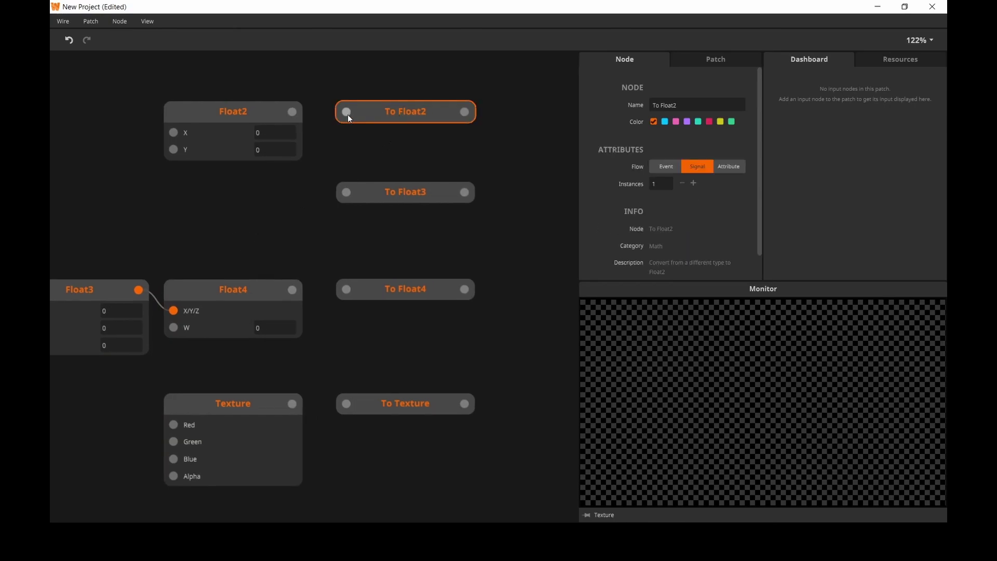
pyautogui.moveTo(347, 114)
pyautogui.moveTo(465, 198)
pyautogui.moveTo(469, 403)
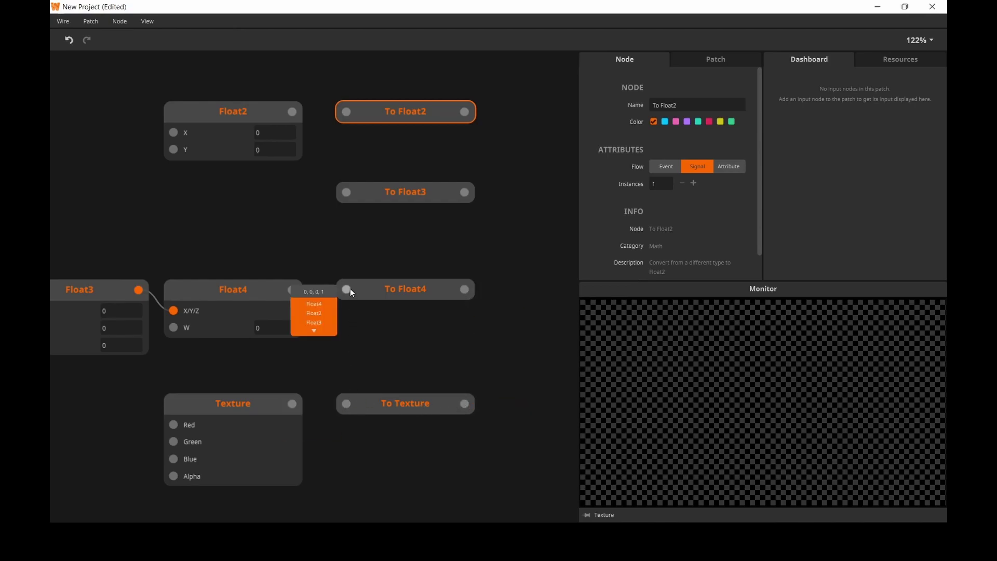
pyautogui.moveTo(346, 206)
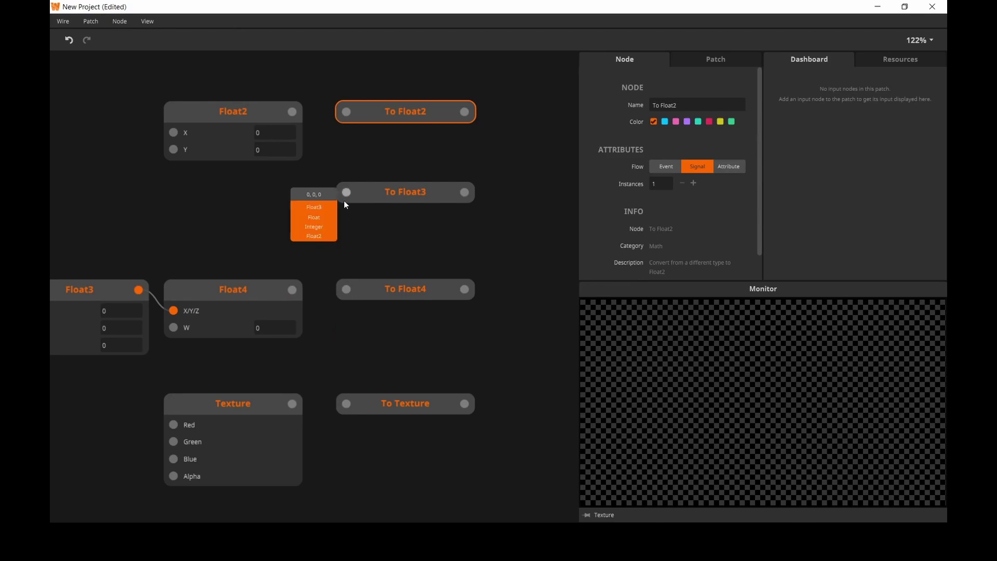
pyautogui.click(252, 225)
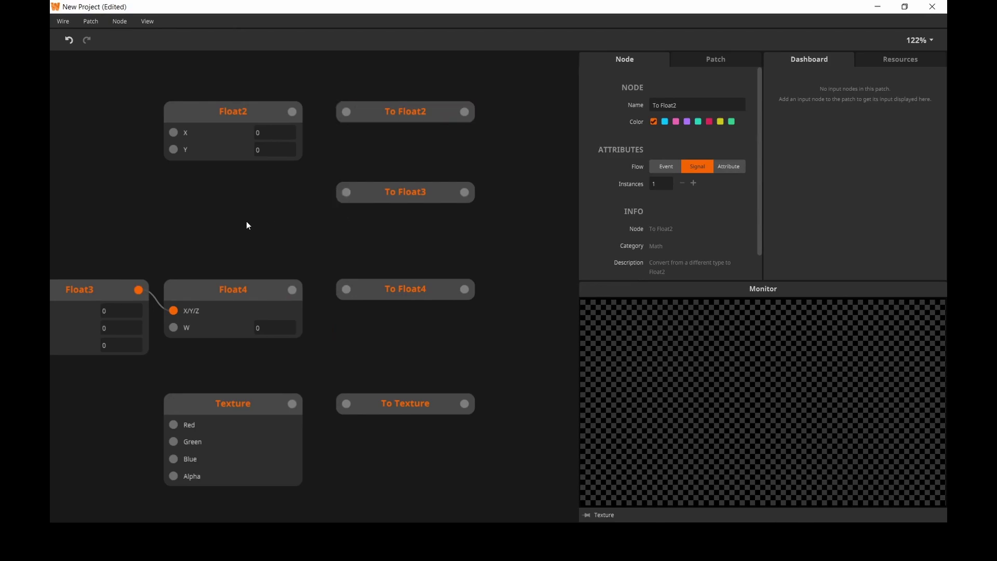